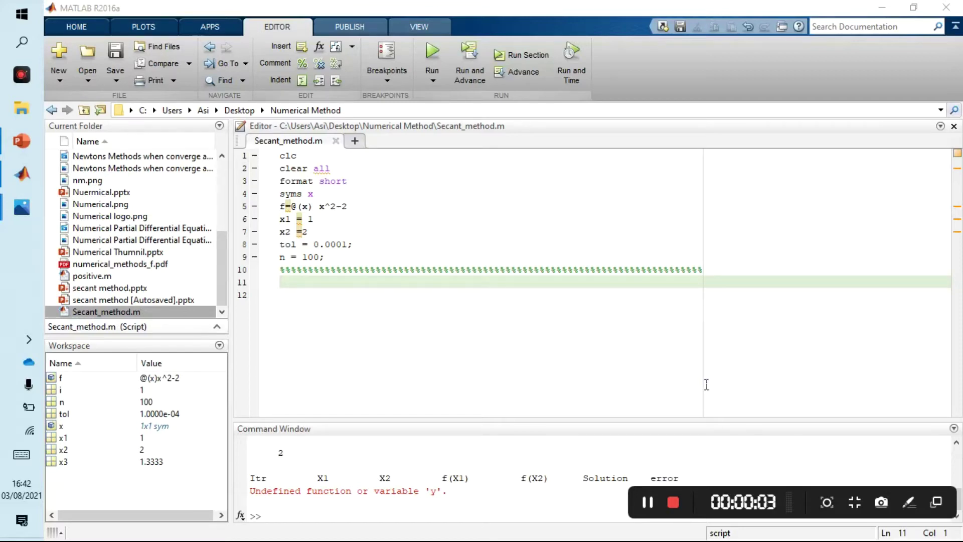
# - Add line 11: disp('Itr X1 X2 f(X1) f(X2) Solution error') as the table header
pyautogui.click(908, 502)
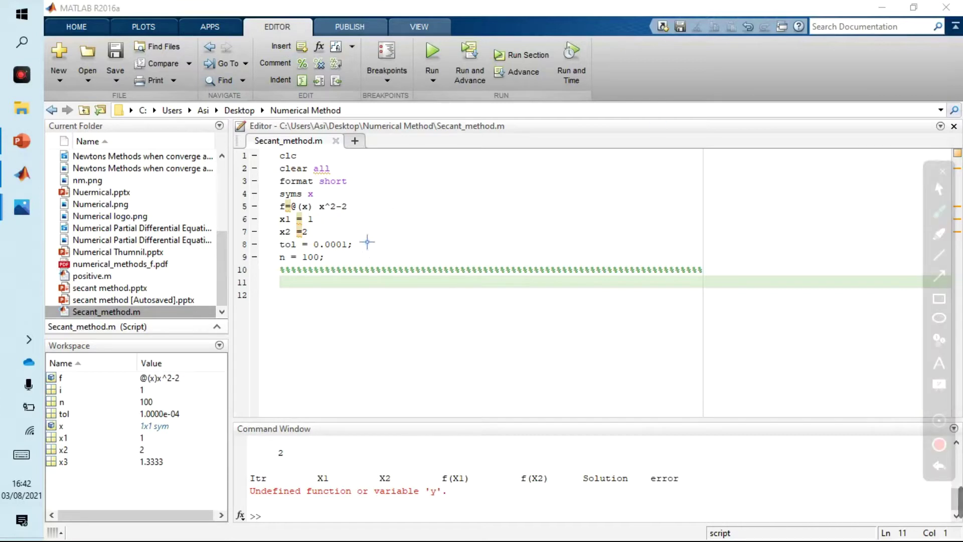
pyautogui.moveTo(398, 222); pyautogui.dragTo(433, 227)
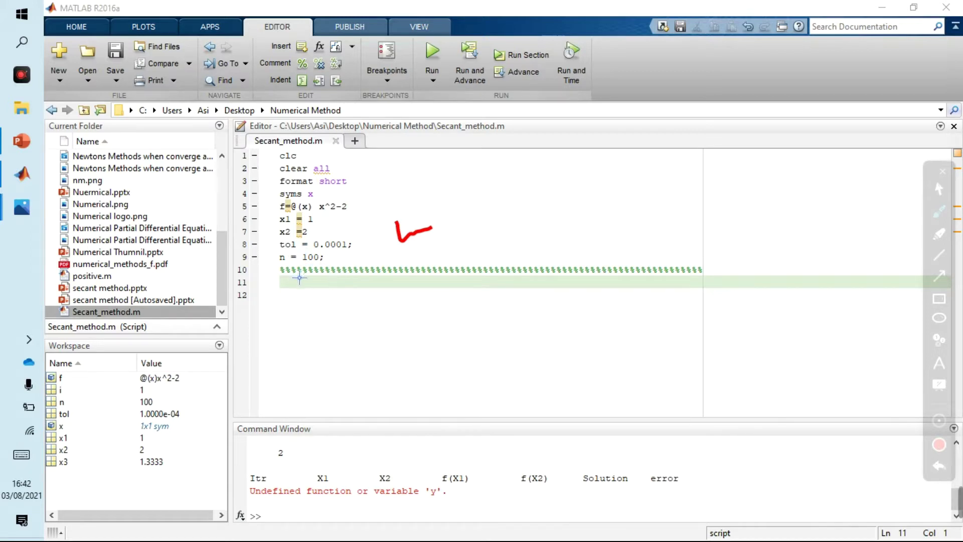
pyautogui.press('Escape')
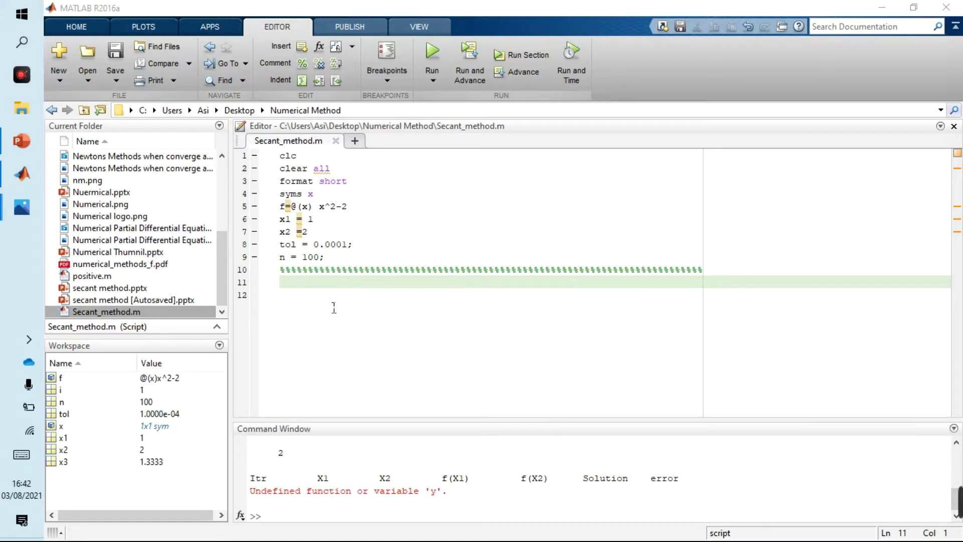
pyautogui.hotkey('ctrl', 'v')
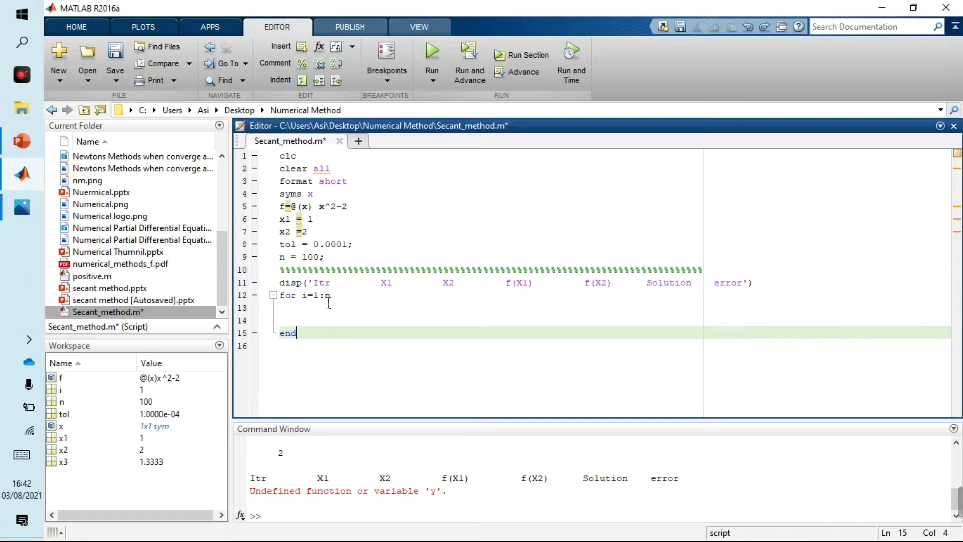
# - Write the for i=1:n loop with the x3 secant update and the relative error line
pyautogui.hotkey('ctrl', 'z')
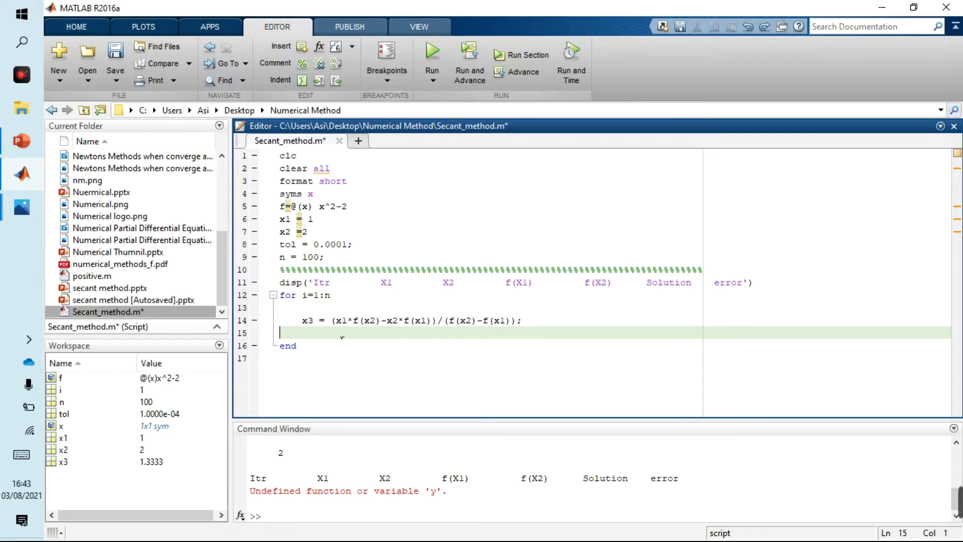
pyautogui.hotkey('ctrl', 'z')
pyautogui.write('error = abs((x3-x2)/x2);')
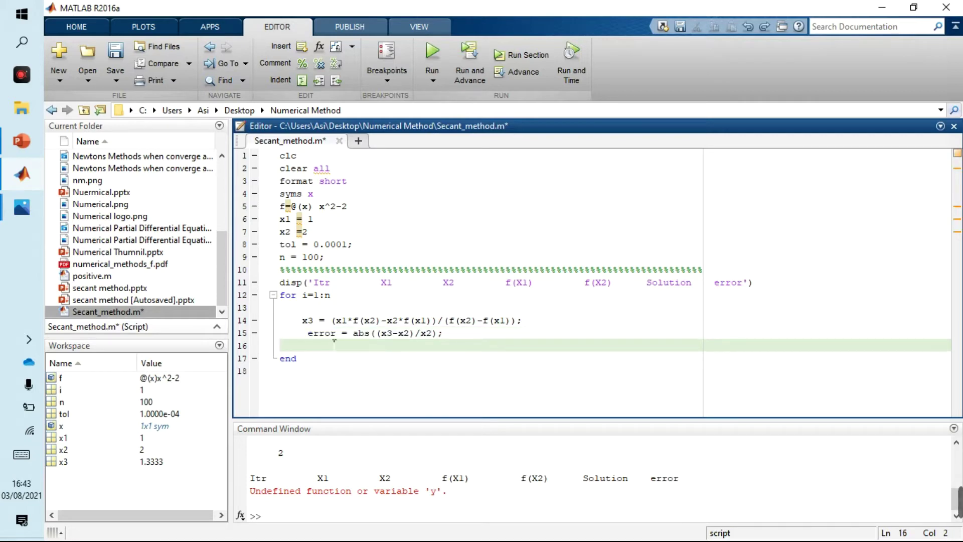
# - Add the tol break check, the fprintf table row, and the x1 = x2; x2 = x3 updates
pyautogui.hotkey('ctrl', 'z')
pyautogui.write('if(abs((x3-x2)/x2) < tol')
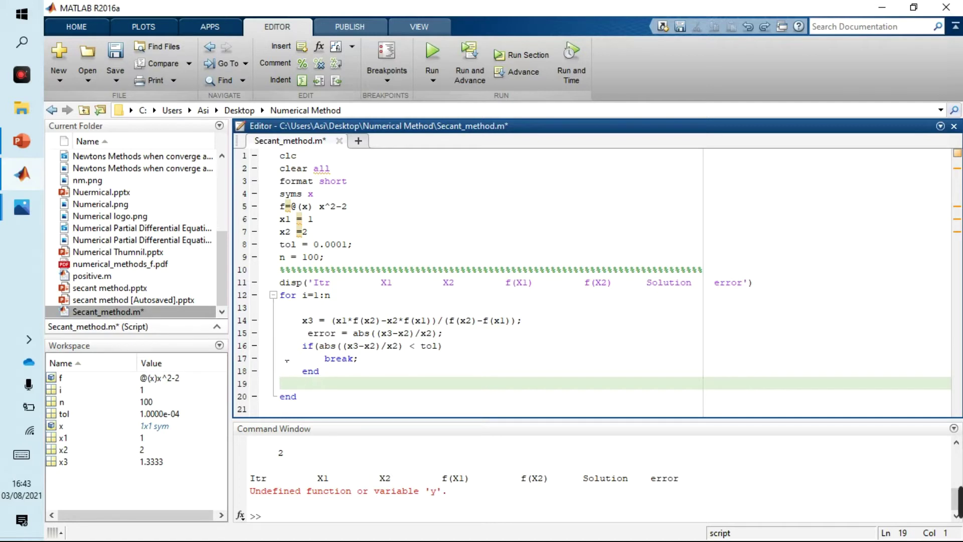
pyautogui.write("fprintf('%3i  %11.4f %11.4f %11.4f  %11.4f %11.4f %11.4f \\n',i,x1,x2,f(x1),f(x2),x3,error)")
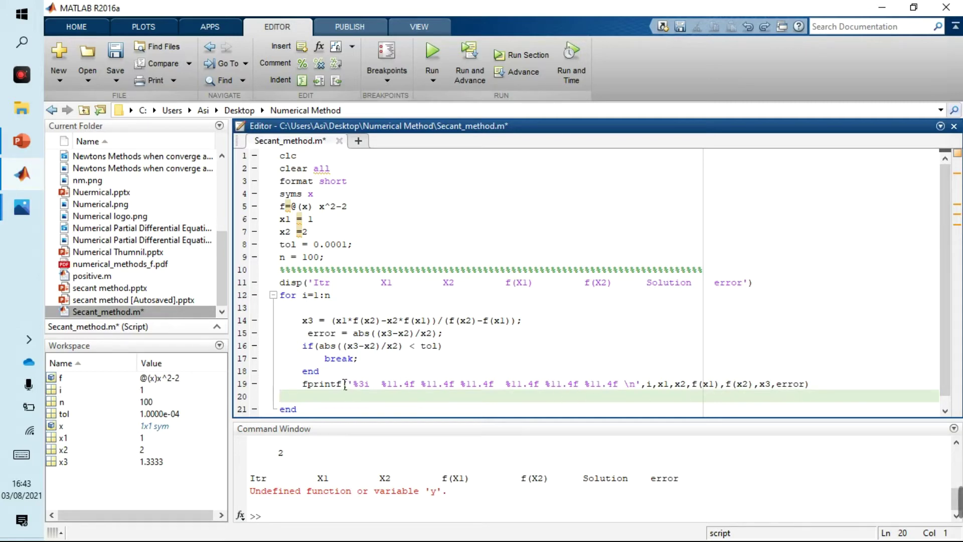
pyautogui.write('x1 = x2;     x2 = x3;')
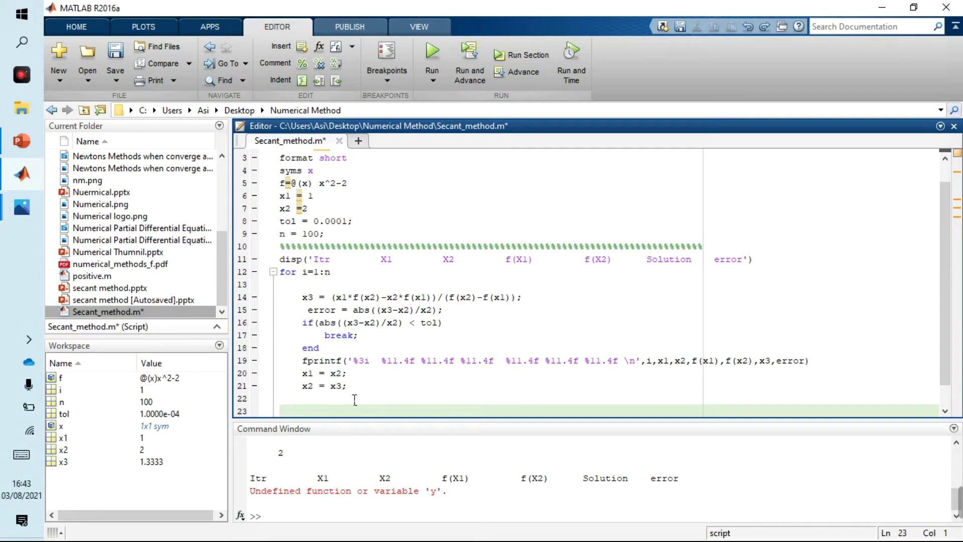
pyautogui.press('Down')
pyautogui.press('Down')
pyautogui.press('Down')
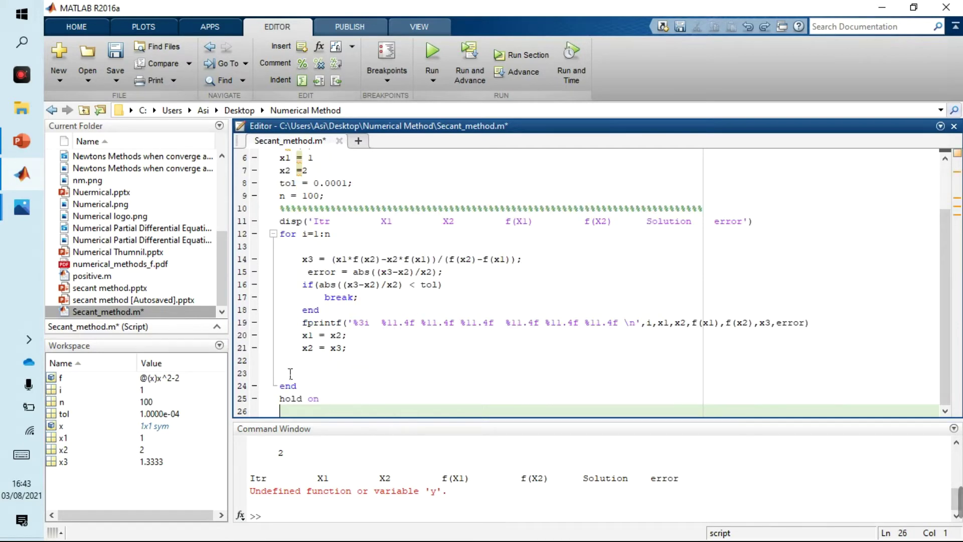
pyautogui.scroll(1, 341, 219)
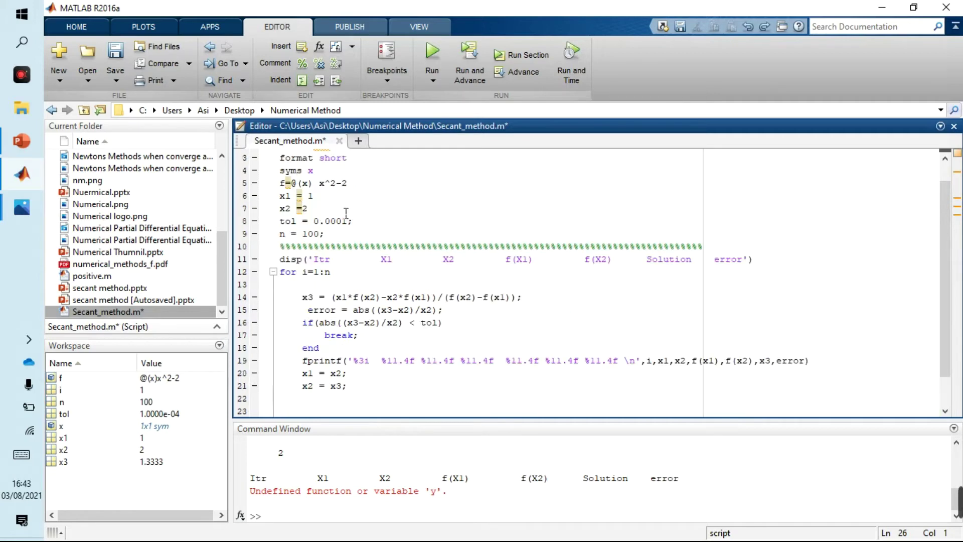
pyautogui.scroll(-1, 434, 264)
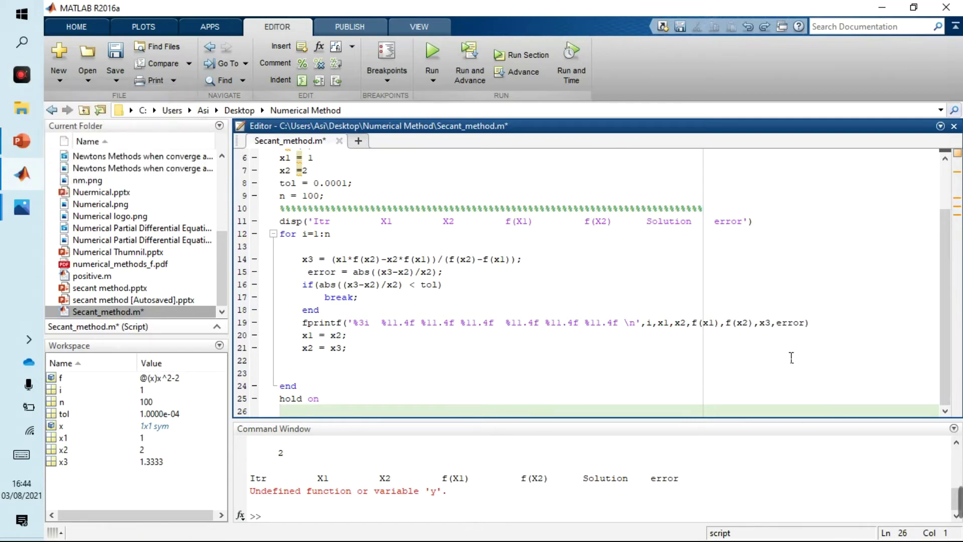
# - Highlight the fprintf row to check i, x1, x2, f(x1), f(x2), x3, error match the headers
pyautogui.hotkey('ctrl', 'alt', 'p')
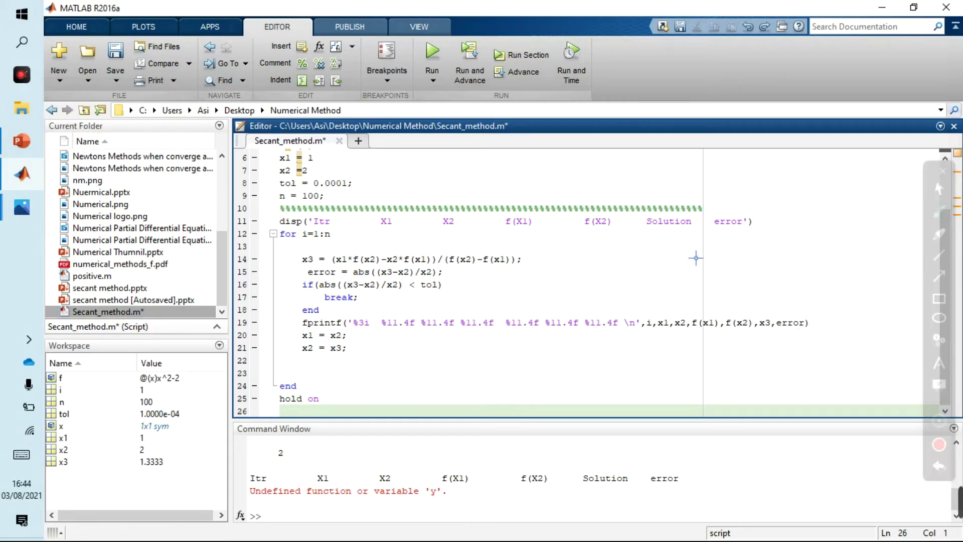
pyautogui.moveTo(685, 247); pyautogui.dragTo(690, 354)
pyautogui.moveTo(594, 312); pyautogui.dragTo(808, 319)
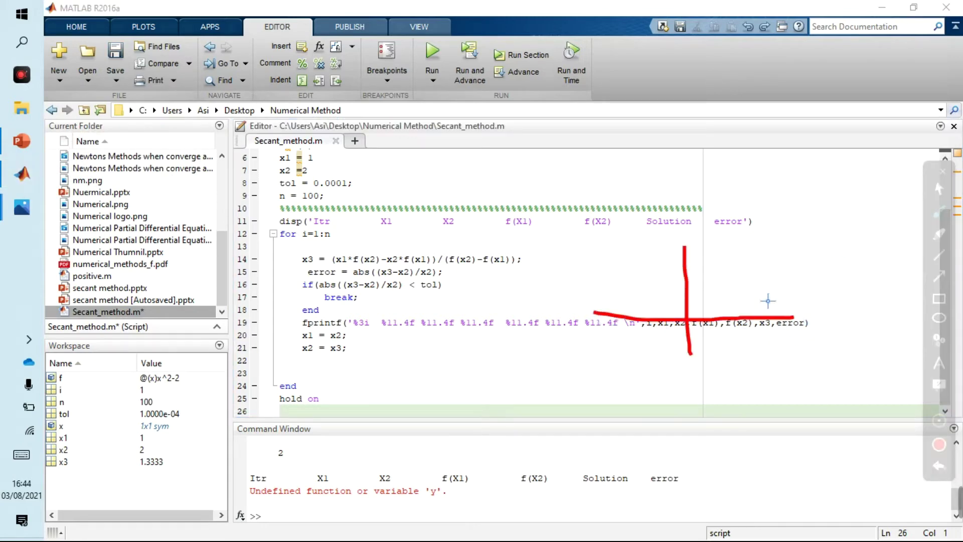
pyautogui.moveTo(742, 247); pyautogui.dragTo(690, 343)
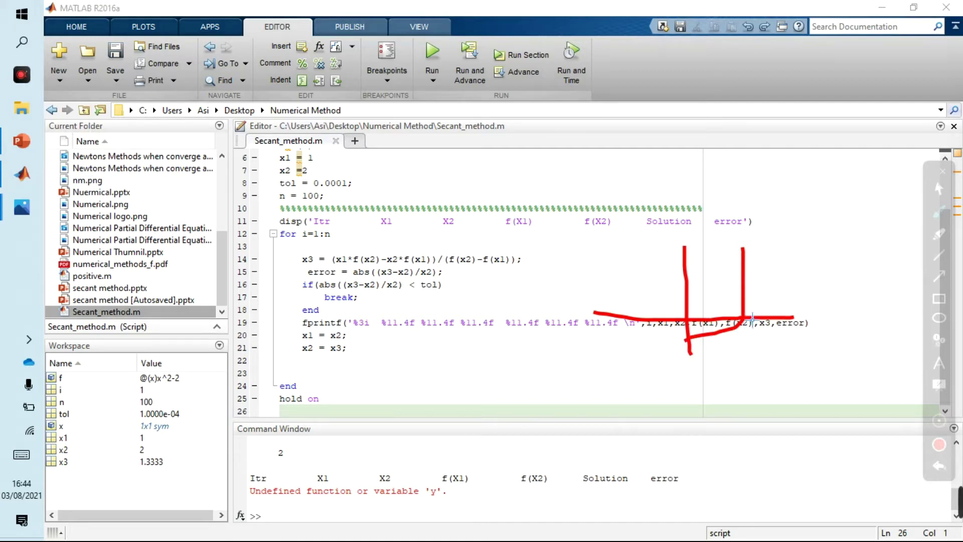
pyautogui.moveTo(742, 319); pyautogui.dragTo(745, 325)
pyautogui.press('Escape')
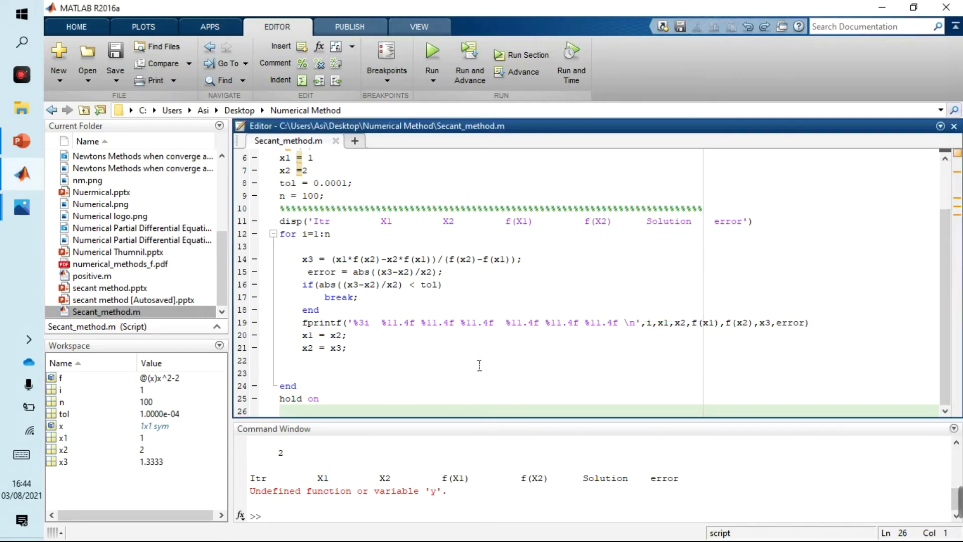
# - Add axis limits and axis lines, a thick f plot from 0 to 5, and a blue root circle
pyautogui.write("axis([-5 5 -5 5]); plot([-5 5],[0 0], 'k-'); plot([0 0], [-5 5], 'k-');")
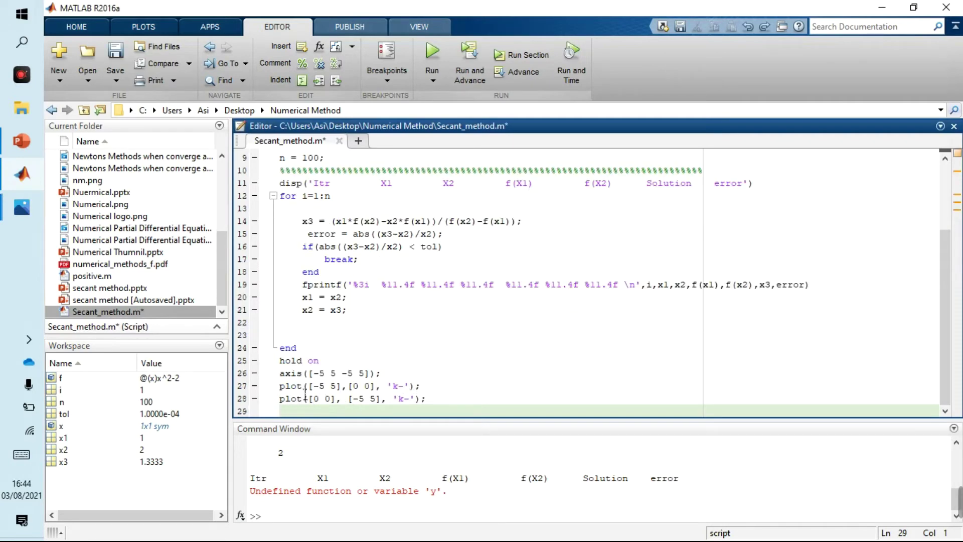
pyautogui.write("fplot(f,[0,5],'Linewidth',3);")
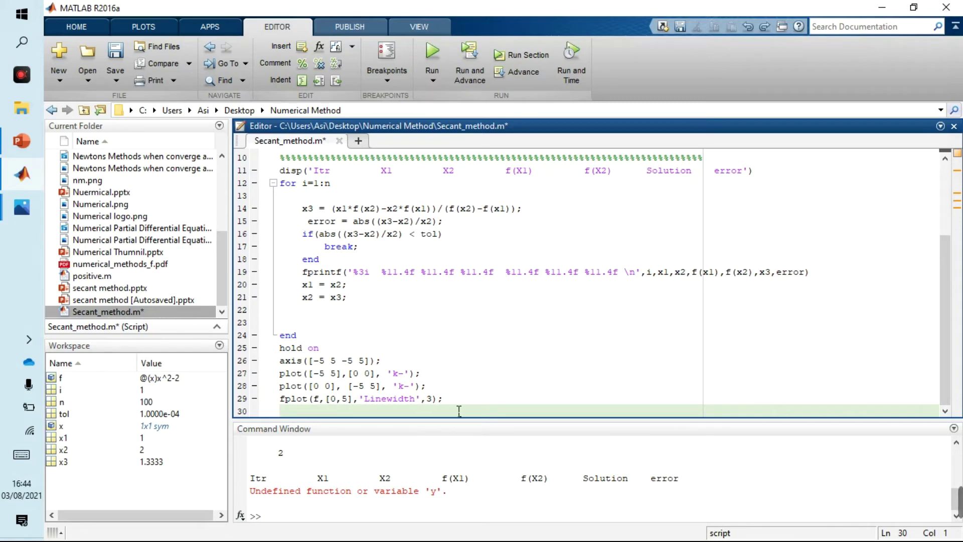
pyautogui.write("plot(x3,f(x3),'bo');")
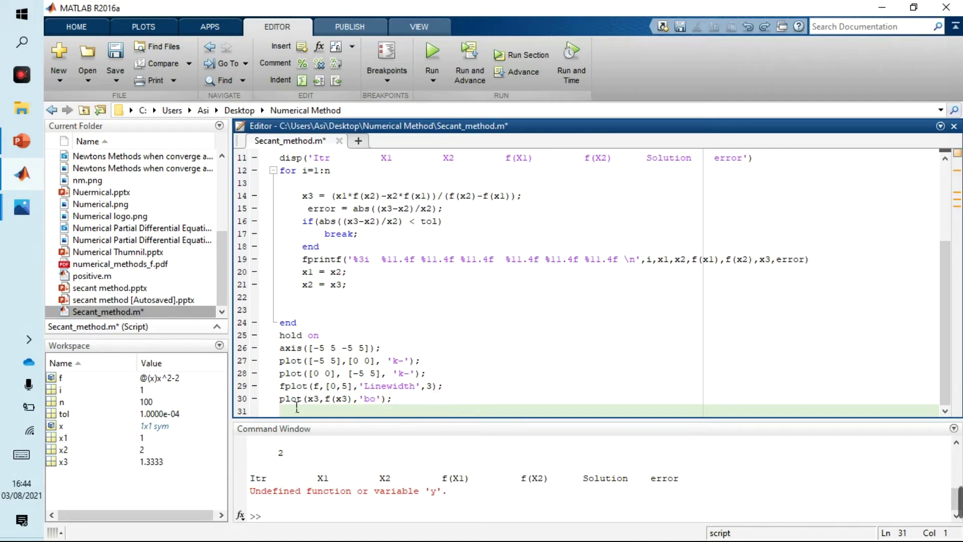
# - Point out the curve, root-marker and 1.4142 label lines, then run the script
pyautogui.moveTo(438, 385); pyautogui.dragTo(279, 385)
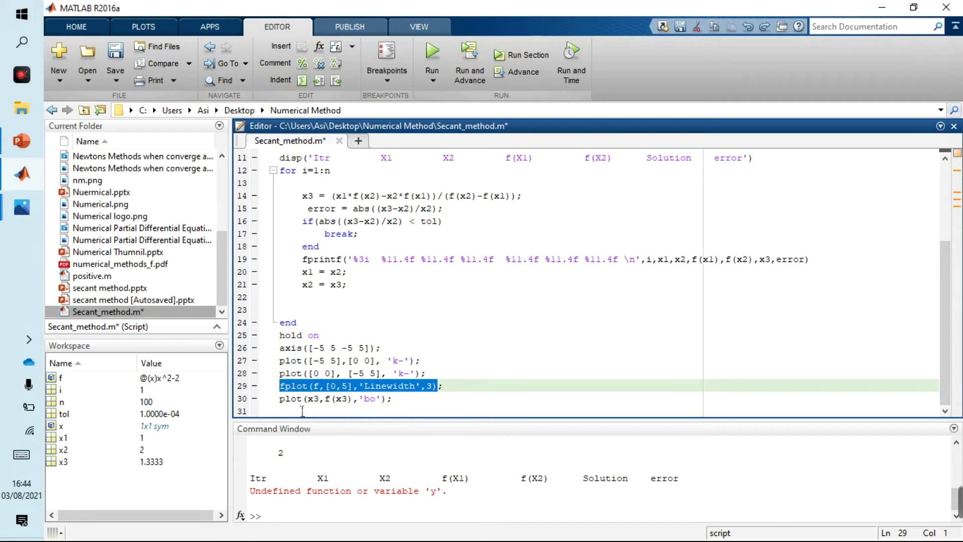
pyautogui.moveTo(280, 398); pyautogui.dragTo(391, 397)
pyautogui.write("text(x3,1.8,'\\downarrow')")
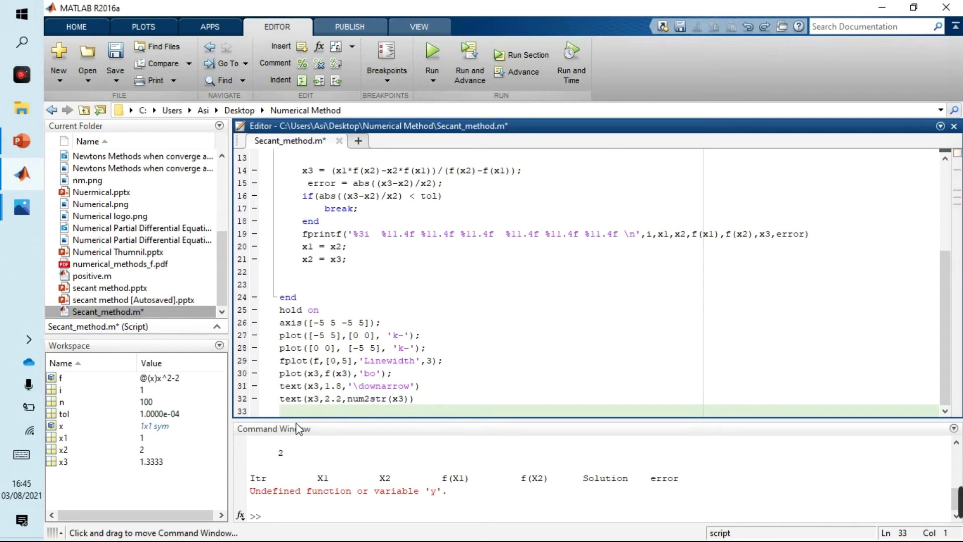
pyautogui.moveTo(280, 399); pyautogui.dragTo(412, 399)
pyautogui.write('hold off')
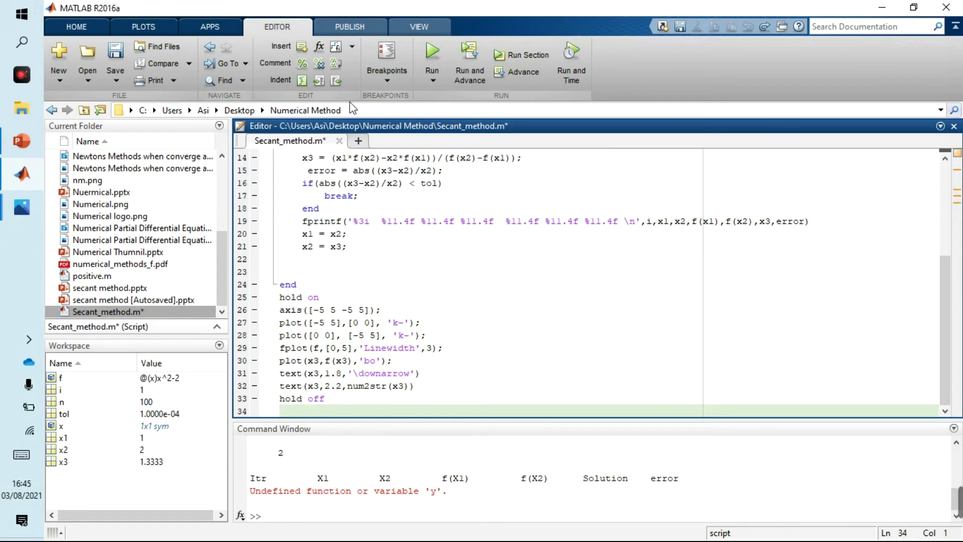
pyautogui.click(469, 62)
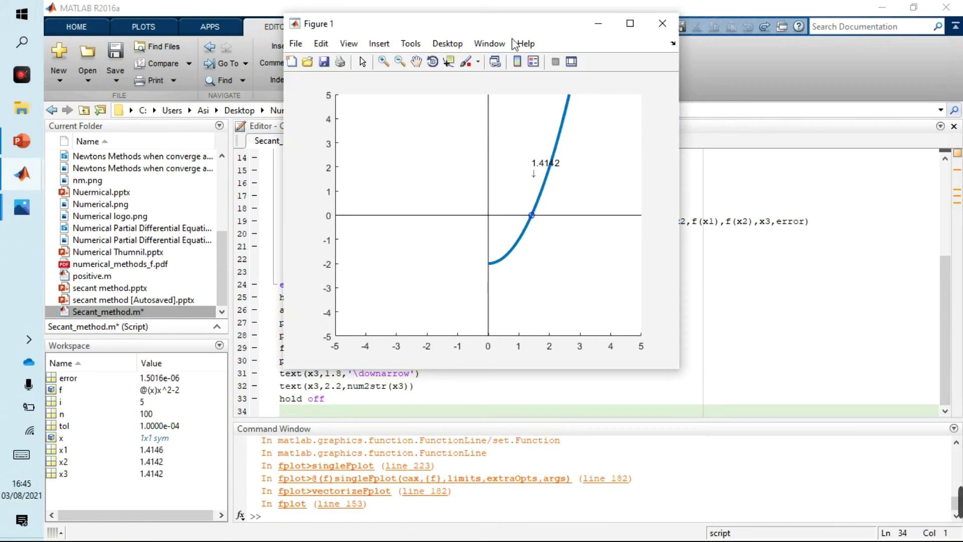
# - Move Figure 1 off the script and enlarge the Command Window to show the iteration table
pyautogui.moveTo(468, 25); pyautogui.dragTo(575, 34)
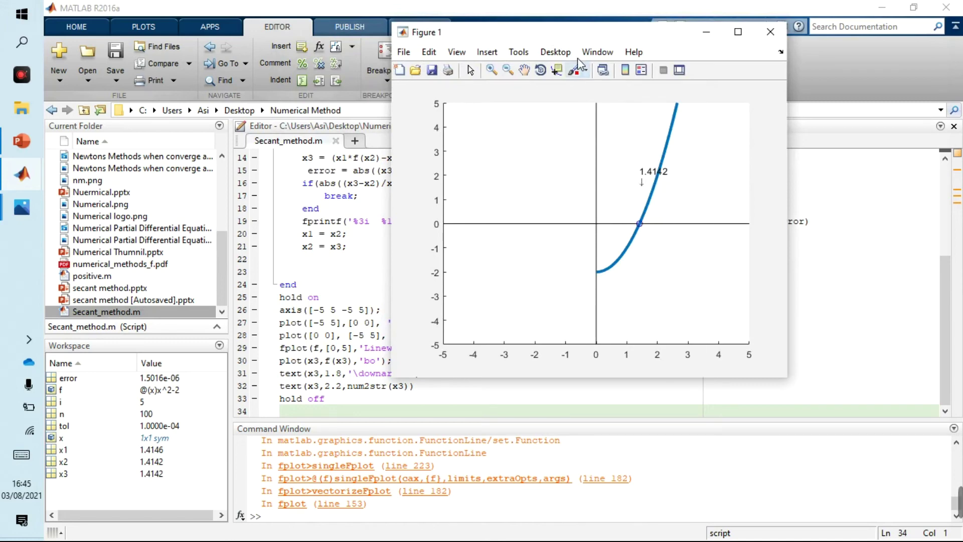
pyautogui.moveTo(557, 34); pyautogui.dragTo(777, 348)
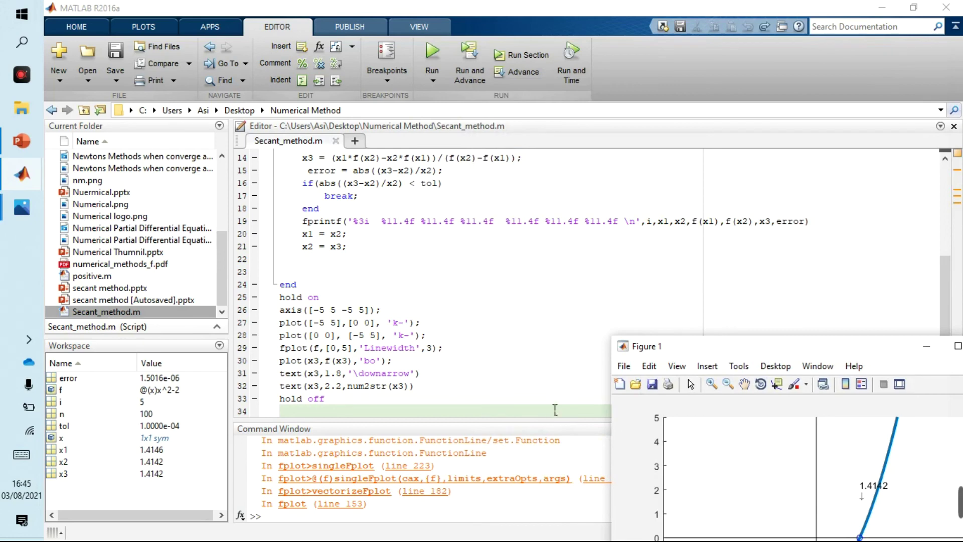
pyautogui.moveTo(354, 429); pyautogui.dragTo(398, 193)
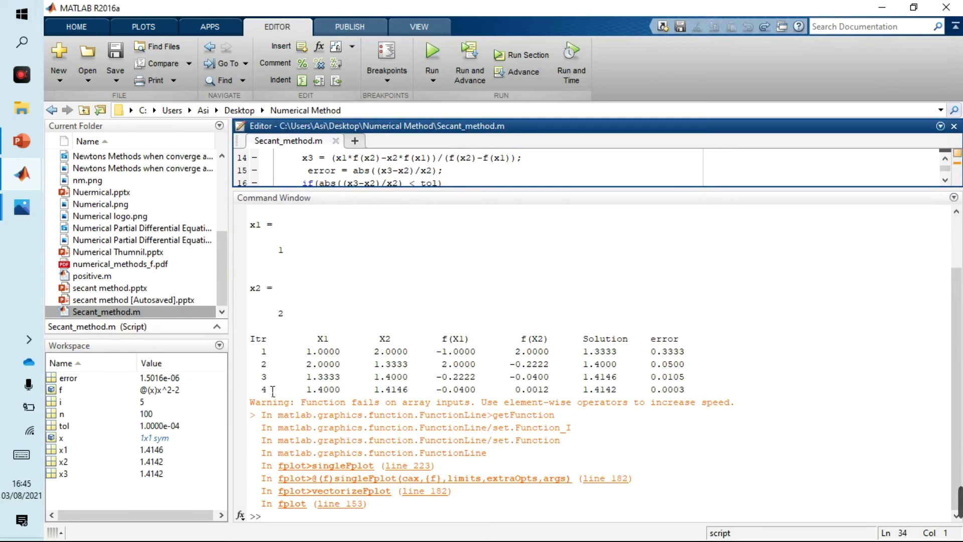
# - Point out the X1, X2, f(X1) and f(X2) column headings in the output table
pyautogui.doubleClick(322, 340)
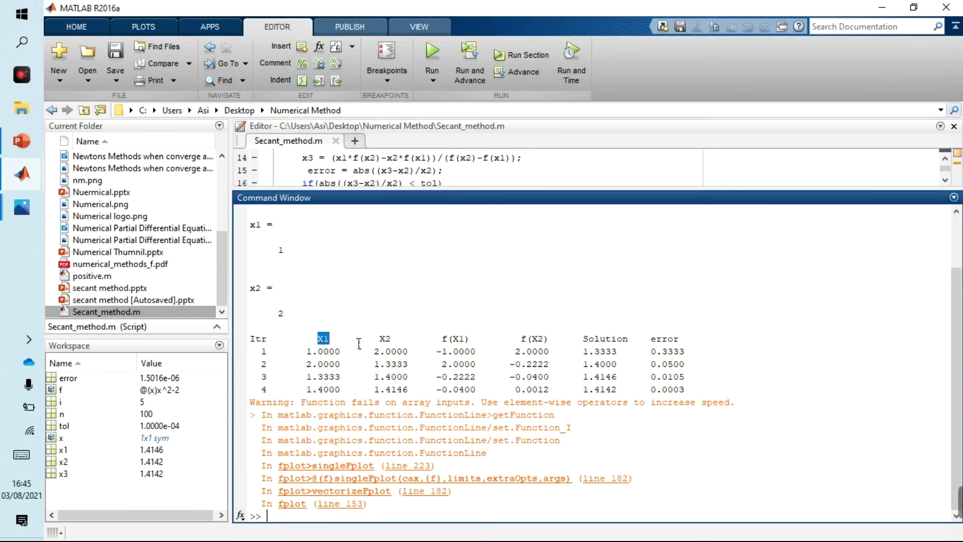
pyautogui.doubleClick(385, 340)
pyautogui.click(444, 340)
pyautogui.doubleClick(454, 338)
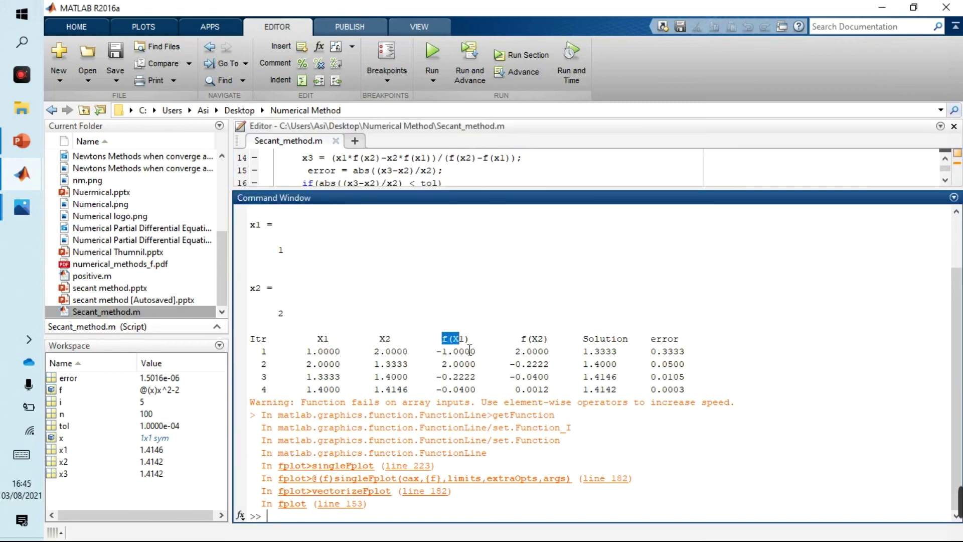
pyautogui.doubleClick(534, 338)
pyautogui.click(600, 339)
# - Point out the Solution heading, the final value 1.4142, and the error column
pyautogui.moveTo(600, 340); pyautogui.dragTo(626, 340)
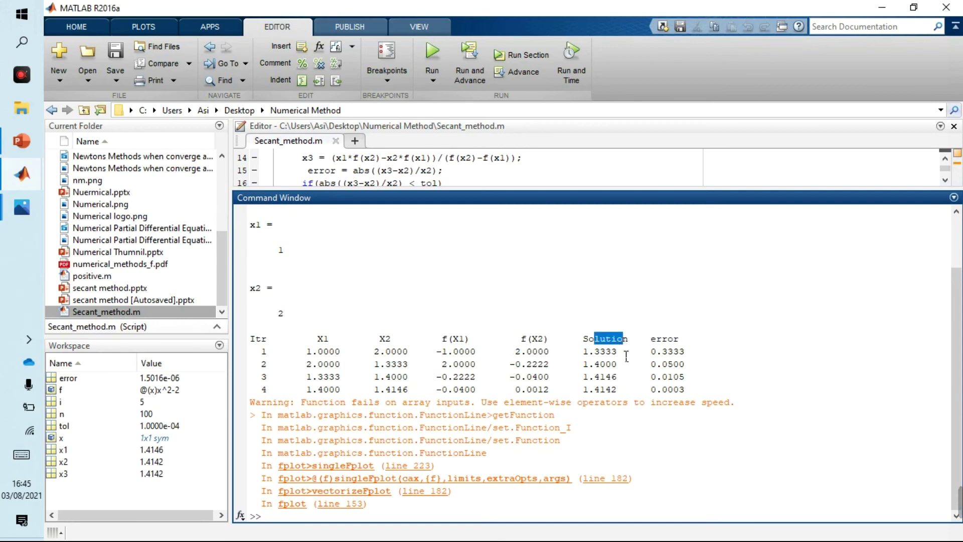
pyautogui.doubleClick(600, 389)
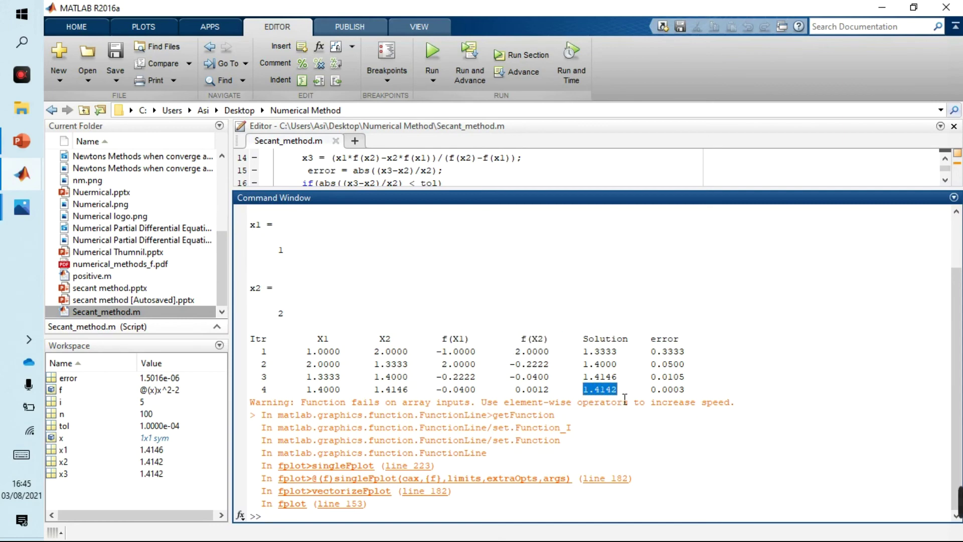
pyautogui.moveTo(651, 338); pyautogui.dragTo(665, 351)
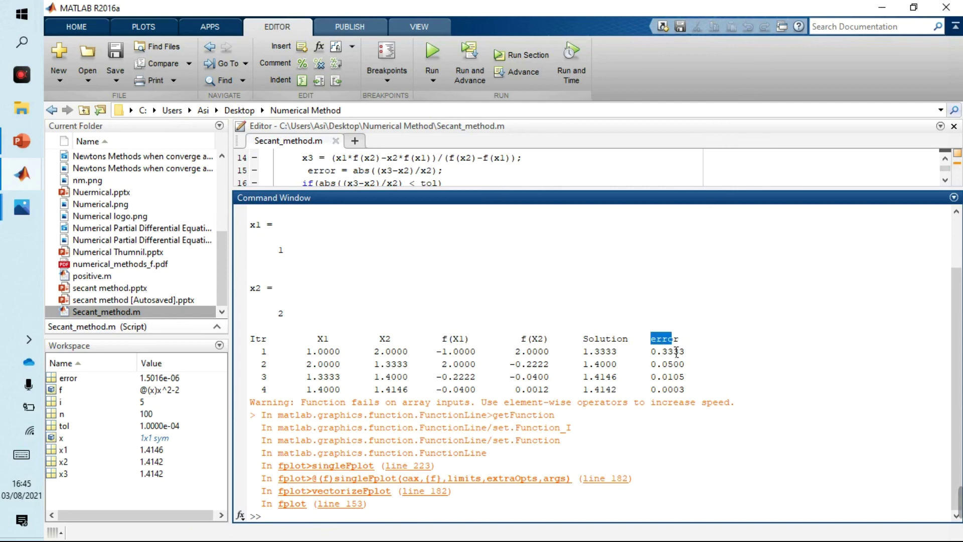